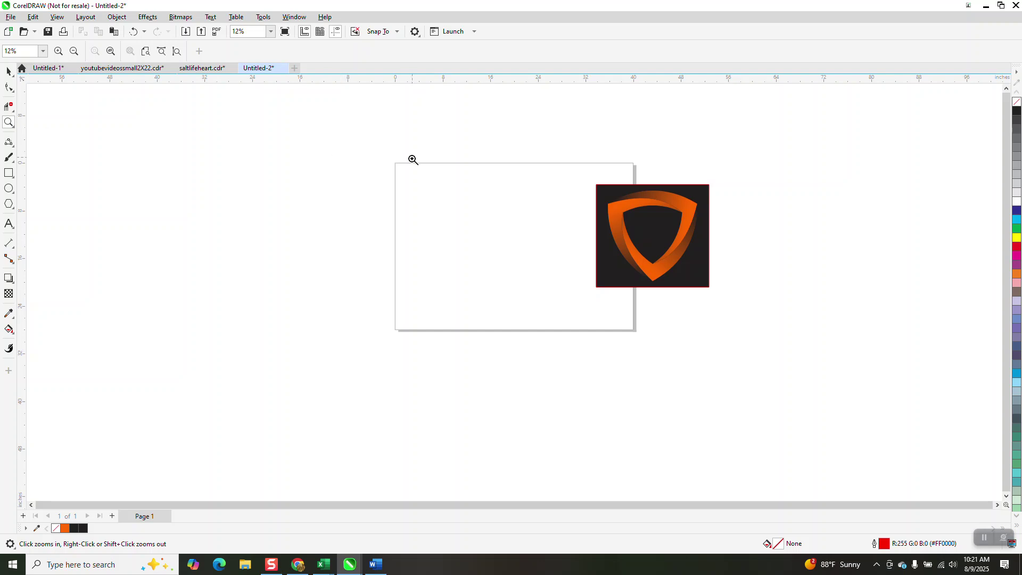
Draw a six-sided polygon about 14.7 by 17 inches and delete the extra nodes midway along its edges
click(8, 203)
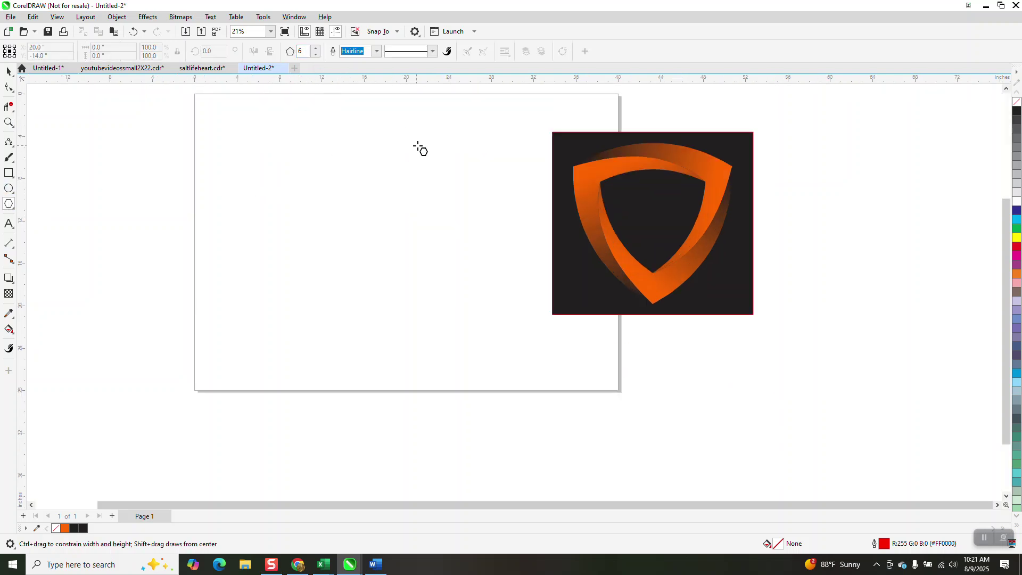
drag(450, 160, 401, 335)
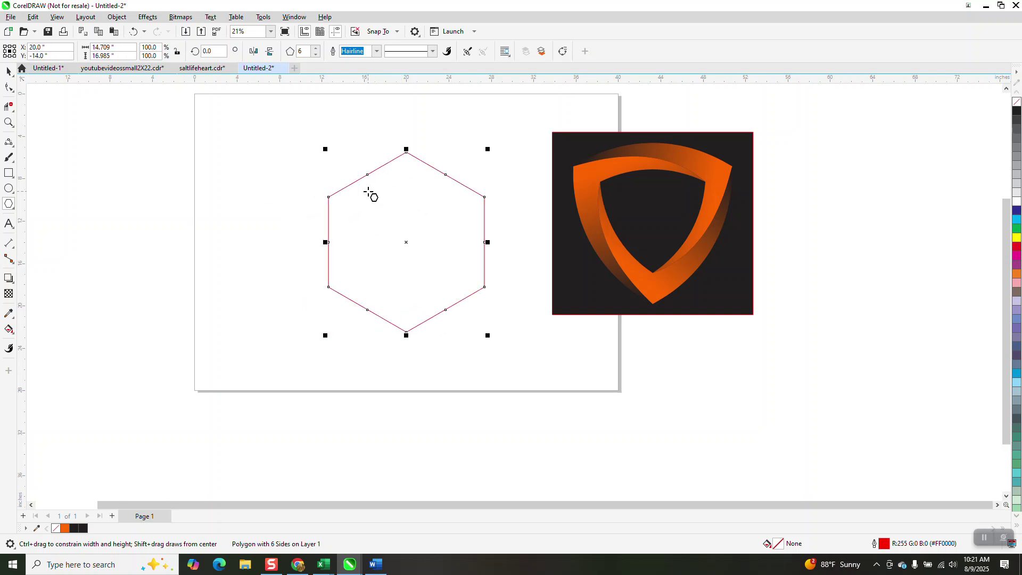
click(14, 85)
drag(306, 128, 520, 333)
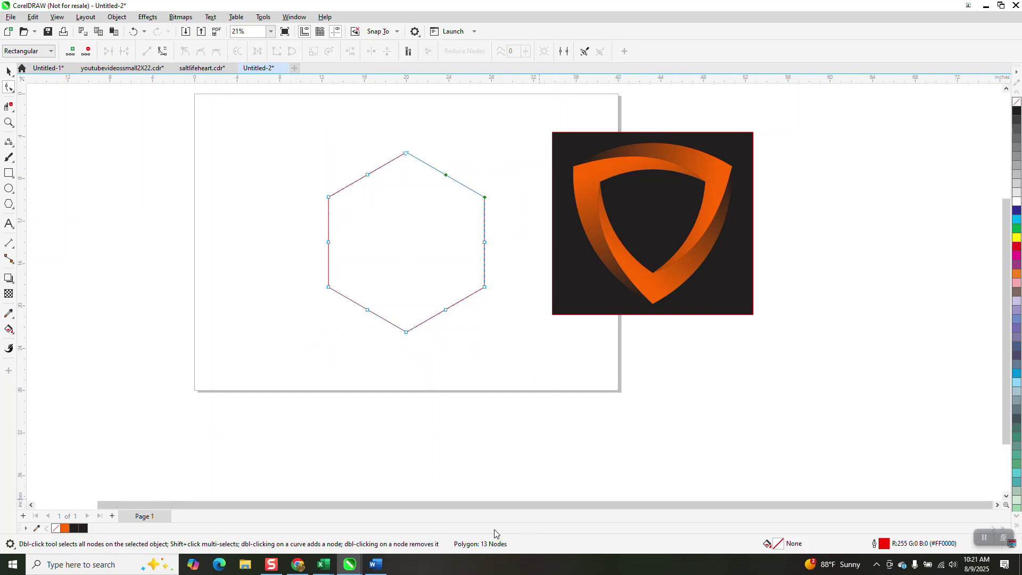
drag(359, 155, 380, 190)
click(87, 52)
drag(510, 379, 512, 378)
Bring up the Corners settings and convert the hexagon to curves
click(295, 17)
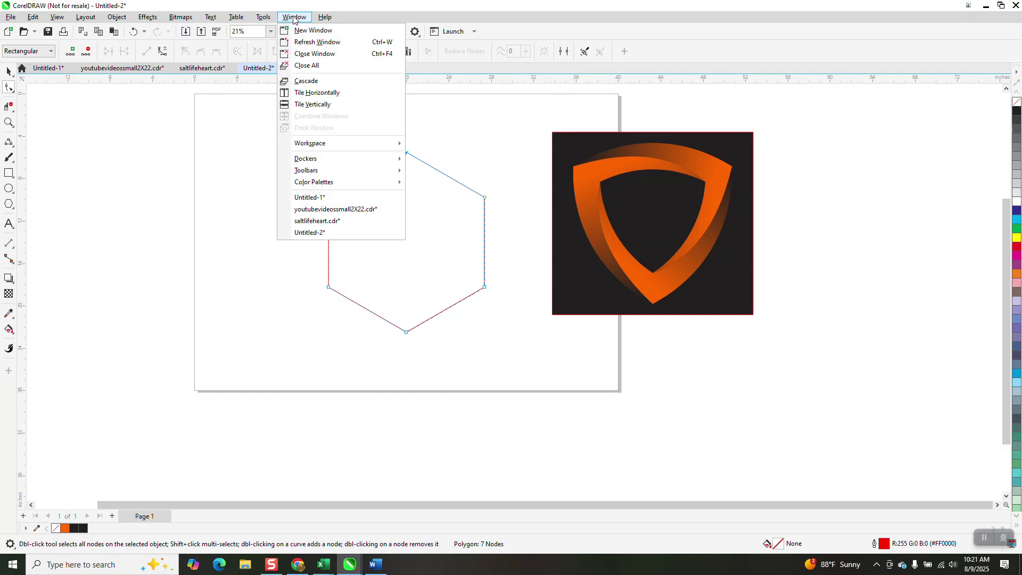
mouse_move(317, 159)
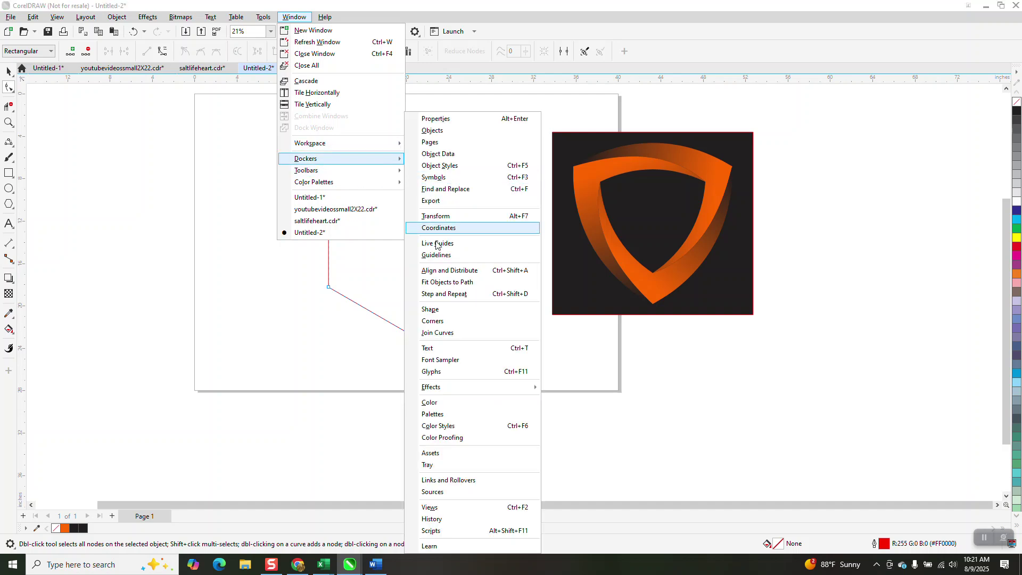
click(446, 319)
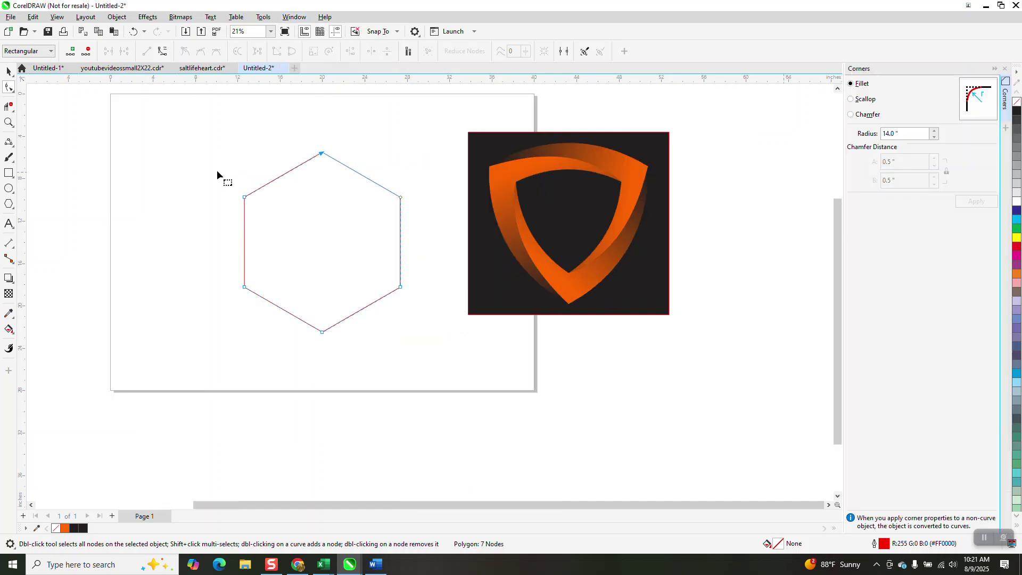
drag(197, 135, 423, 340)
click(117, 16)
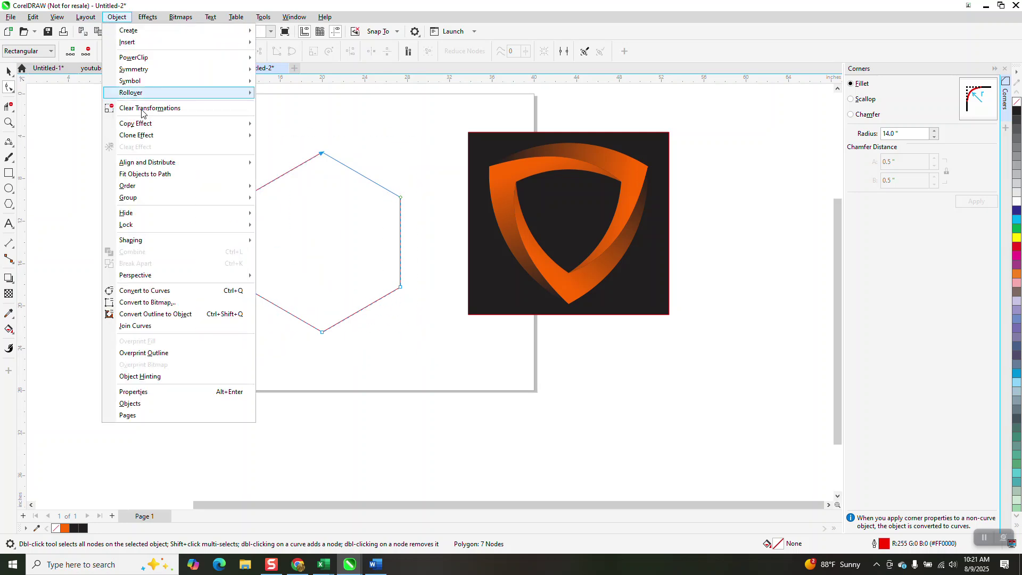
click(175, 292)
Fillet the hexagon with a 14-inch radius on all selected nodes to form a rounded triangle
drag(222, 120, 431, 356)
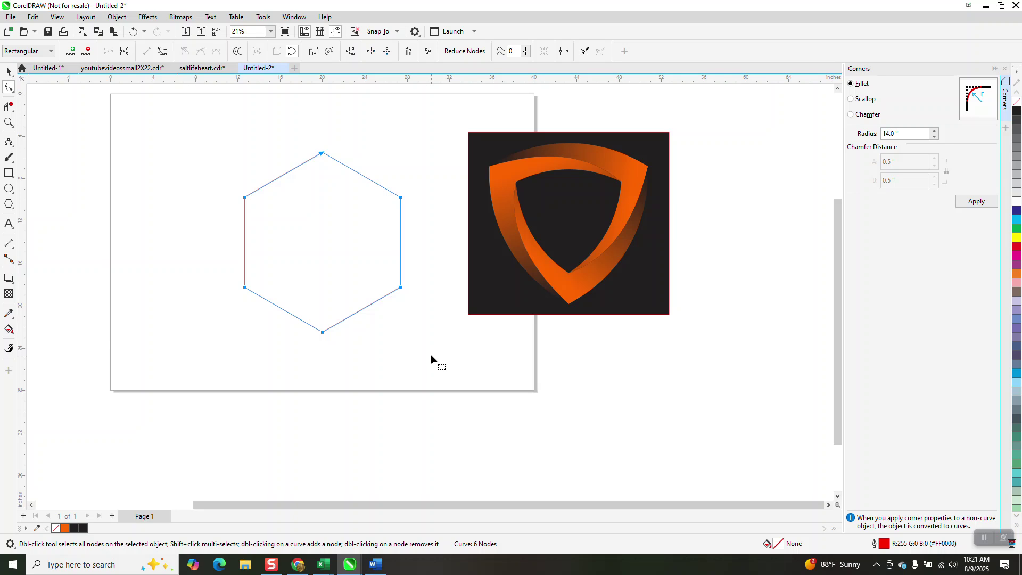
click(977, 201)
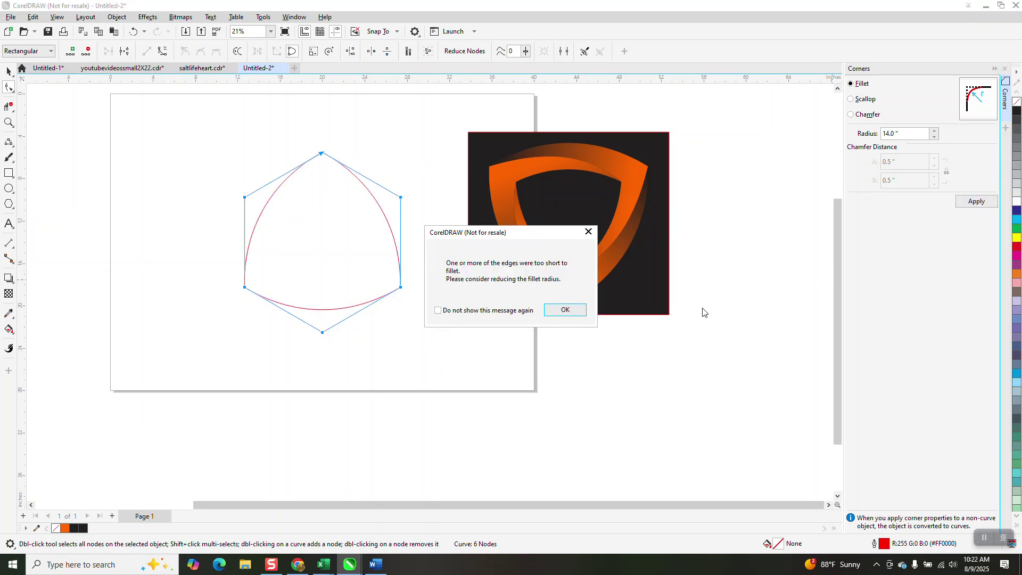
click(565, 311)
click(977, 201)
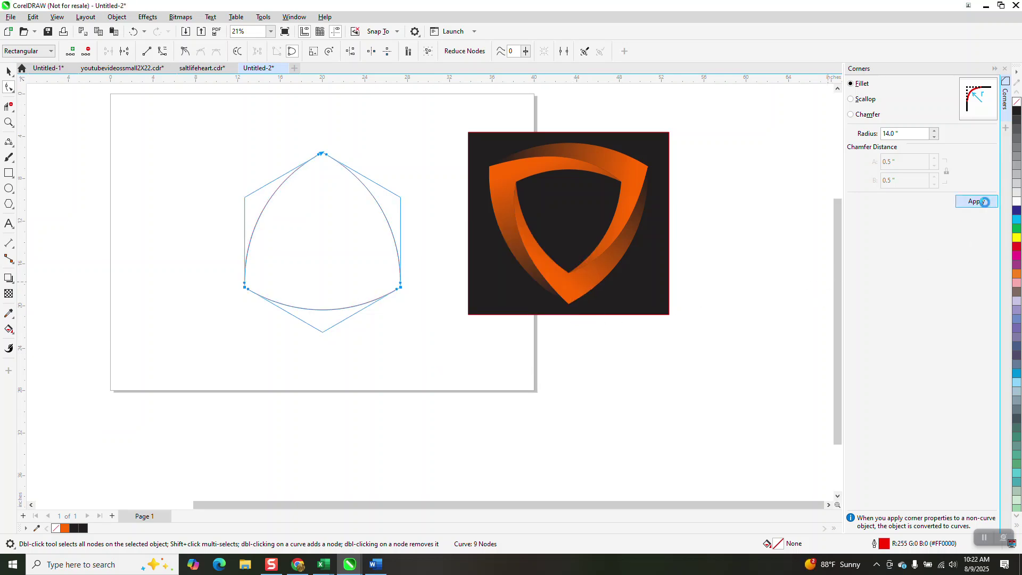
click(562, 310)
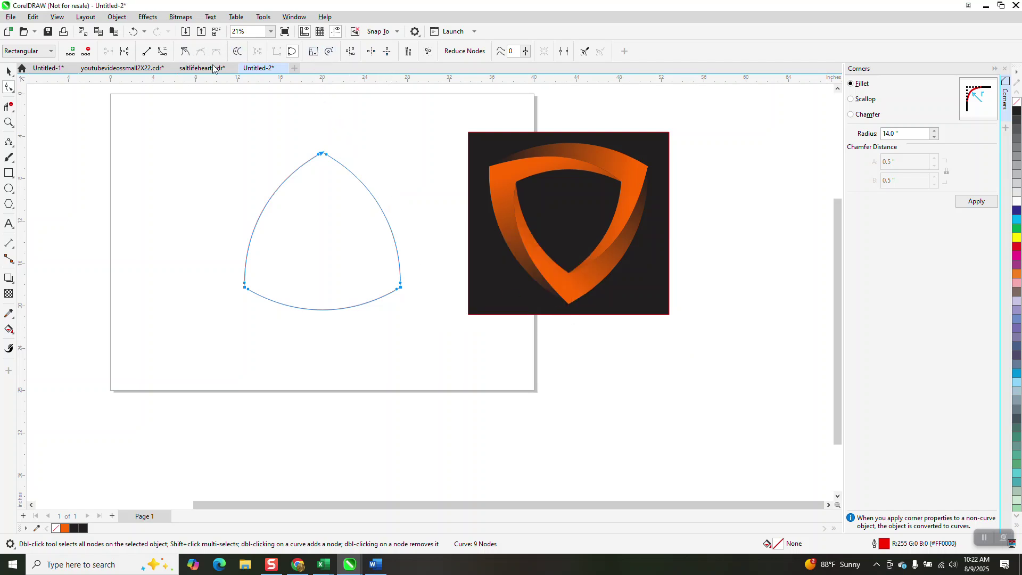
Mirror the rounded triangle vertically so it points down, and close the Corners settings
click(8, 71)
click(269, 52)
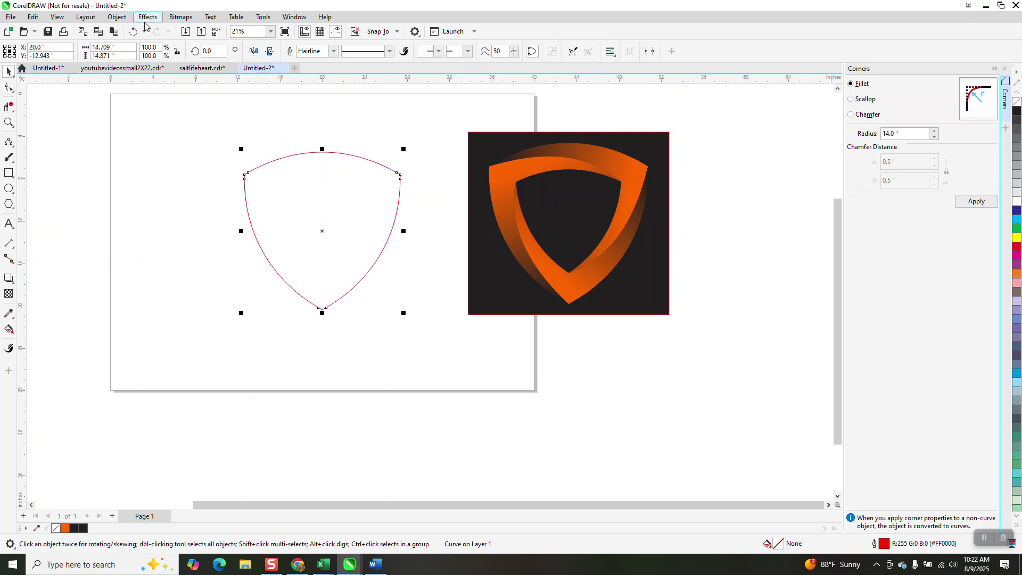
click(1004, 69)
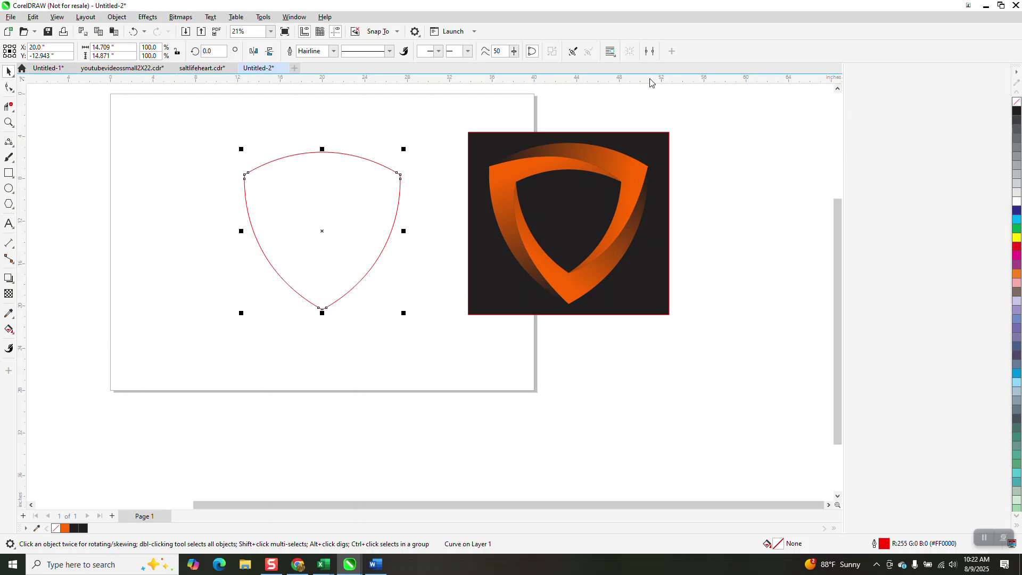
Apply a one-step inside contour with a 2.5-inch offset to the rounded triangle
click(148, 17)
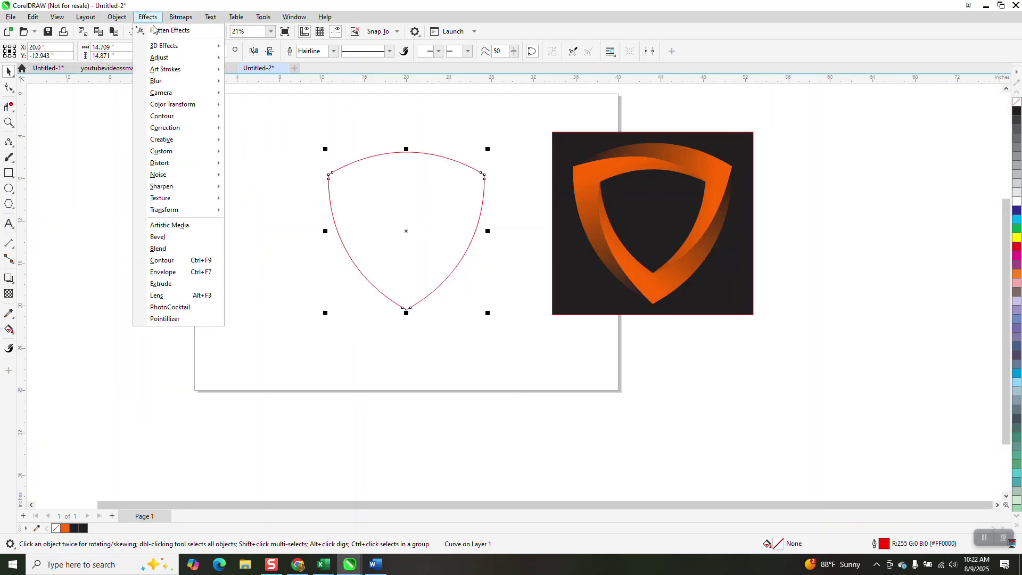
click(163, 260)
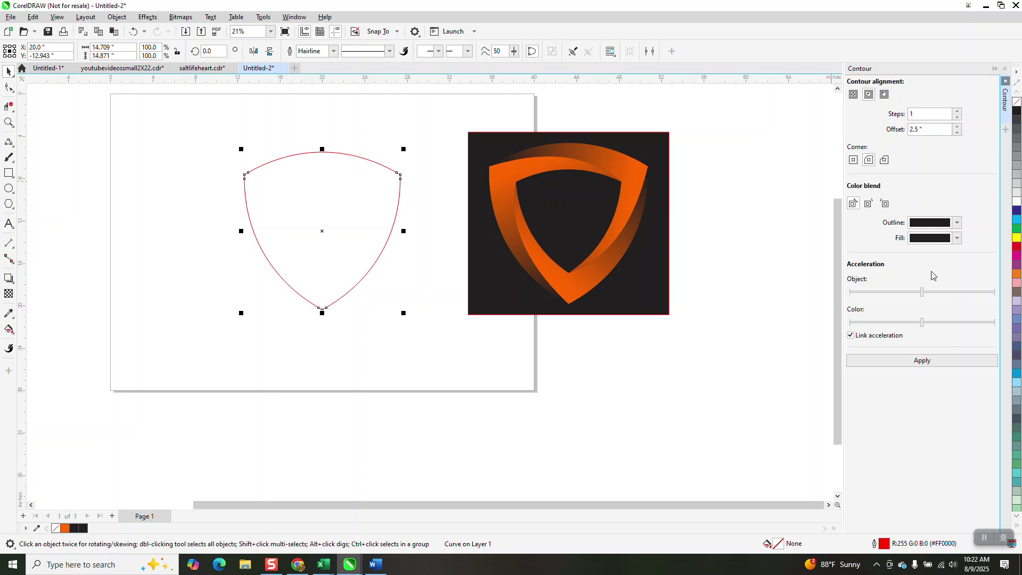
click(926, 362)
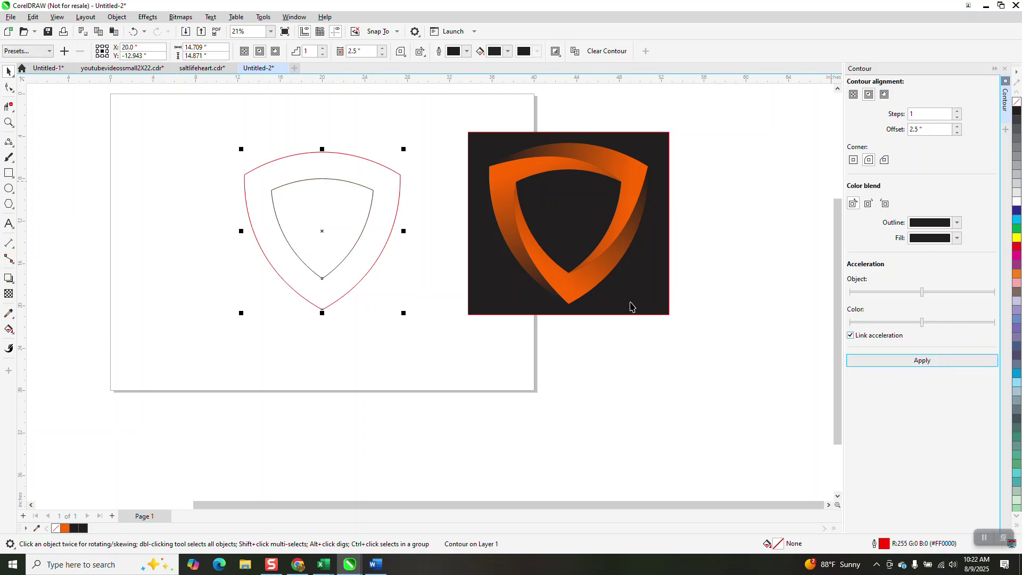
Draw a 3-point curve bowing upward from the inner shape's upper-right corner to the outer shape's upper-left corner
click(9, 122)
drag(213, 120, 631, 418)
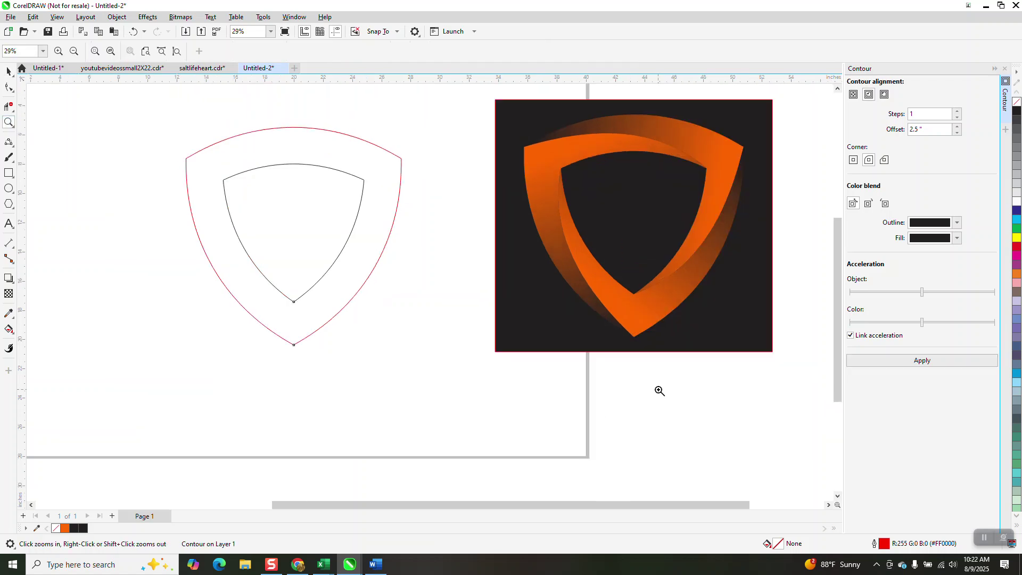
click(14, 149)
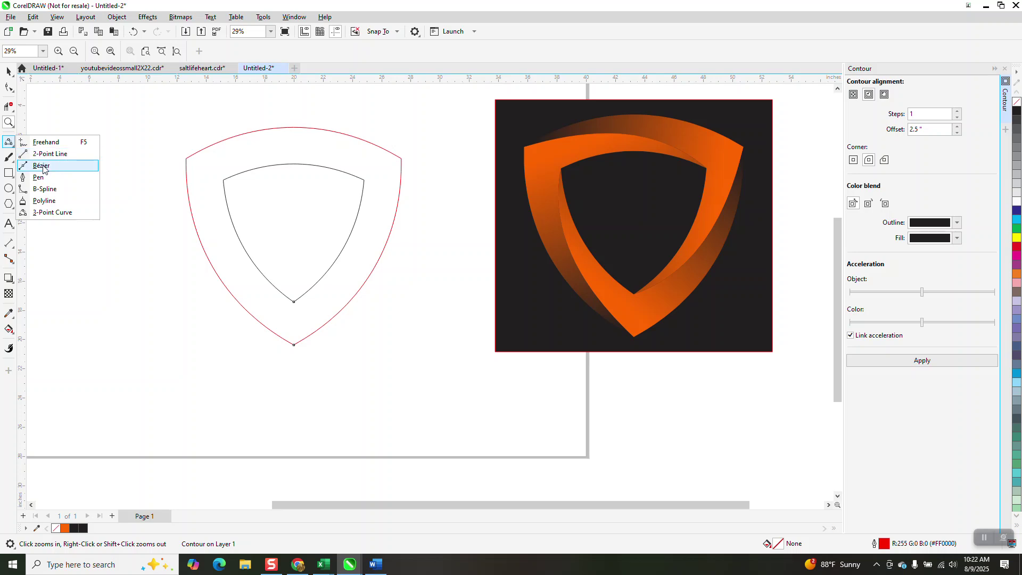
click(51, 212)
drag(364, 180, 188, 159)
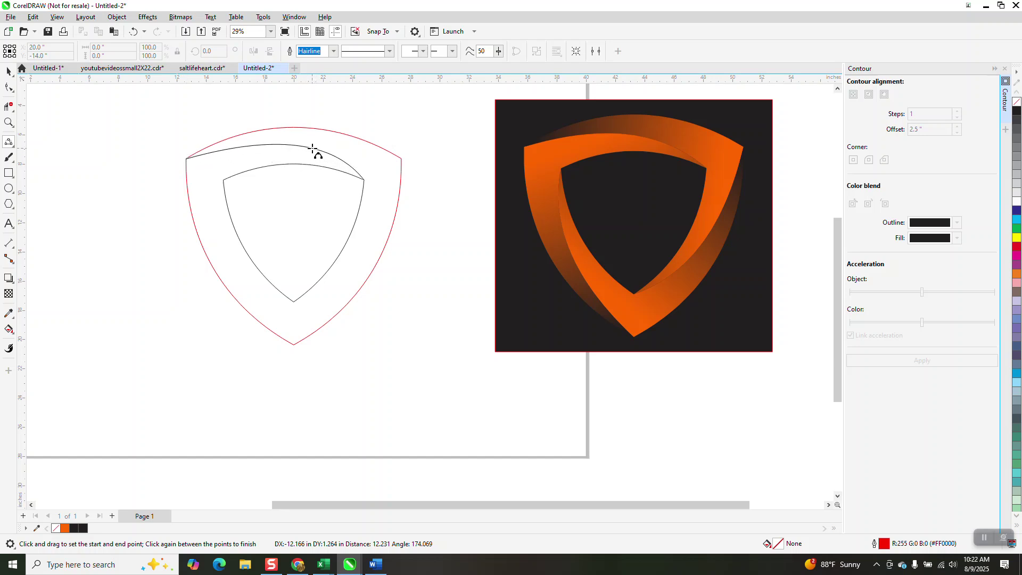
click(318, 150)
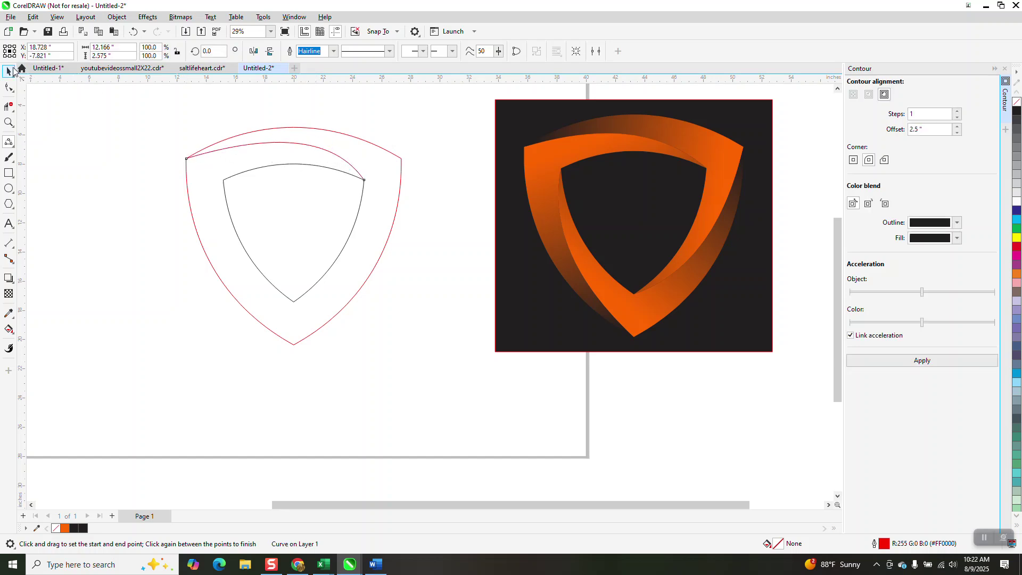
Make copies of the curve rotated 120 and 240 degrees, fitting each between the next pair of inner and outer corners
click(9, 70)
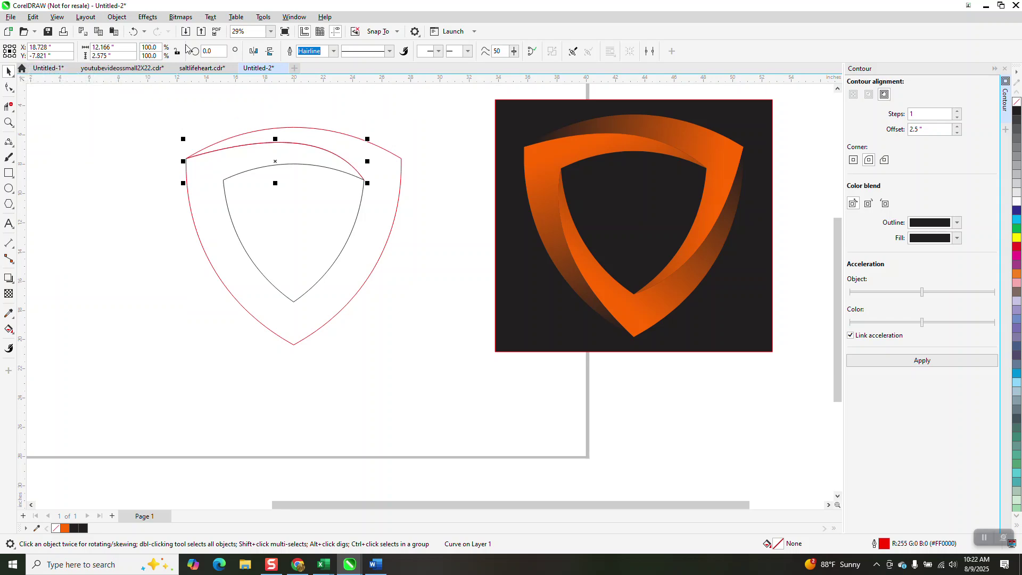
text(120)
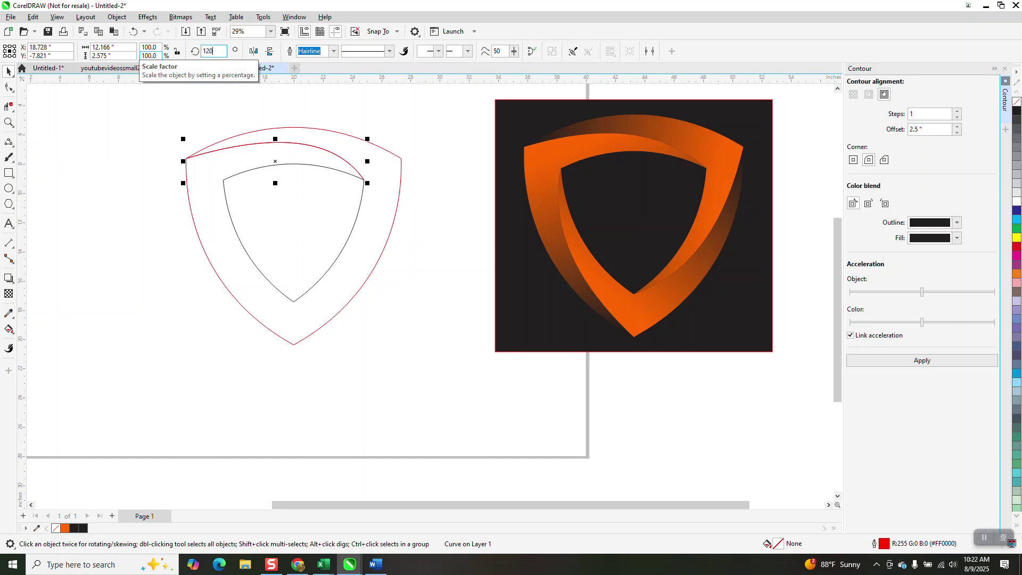
key(Return)
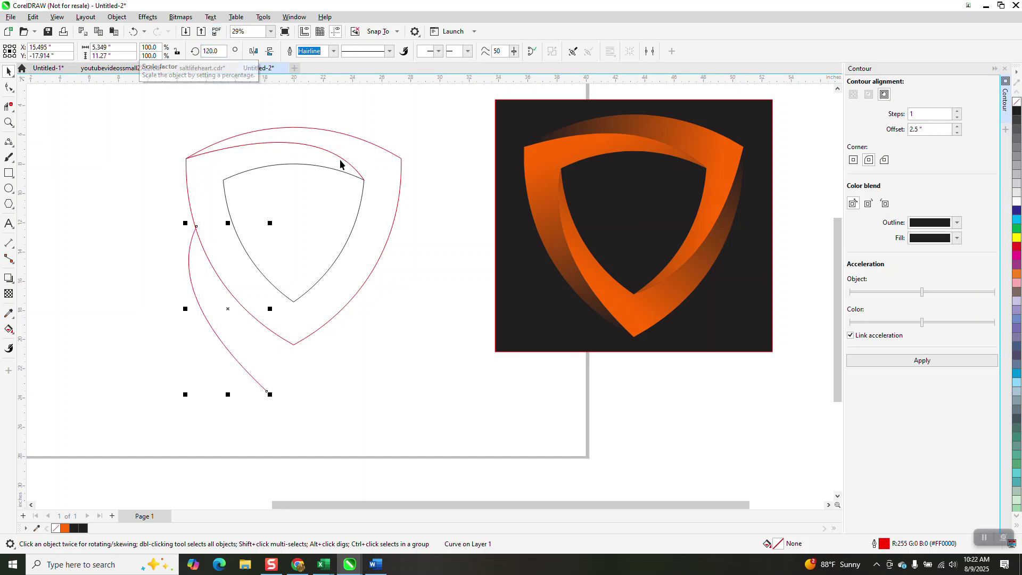
drag(196, 226, 221, 183)
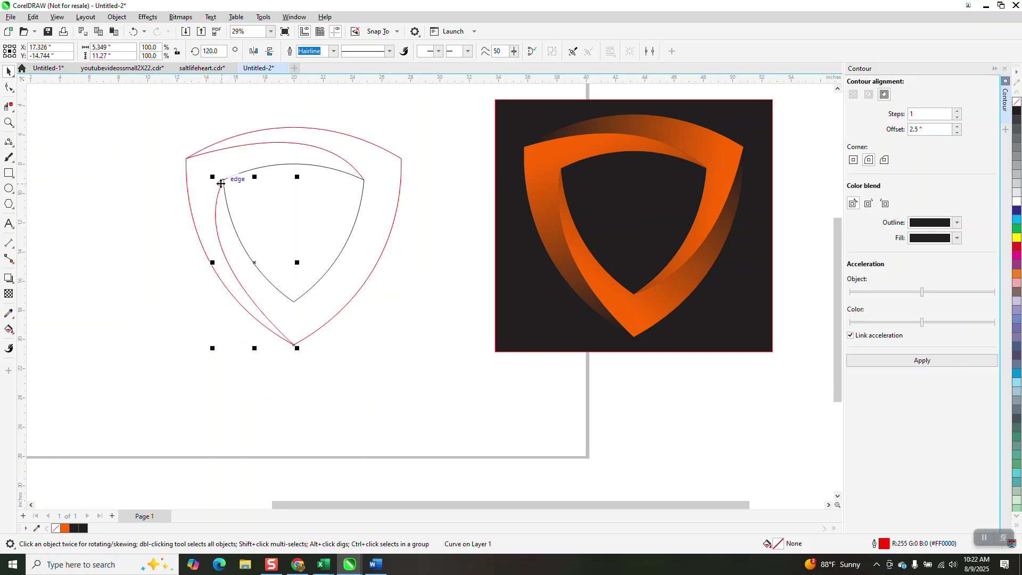
key(ctrl+r)
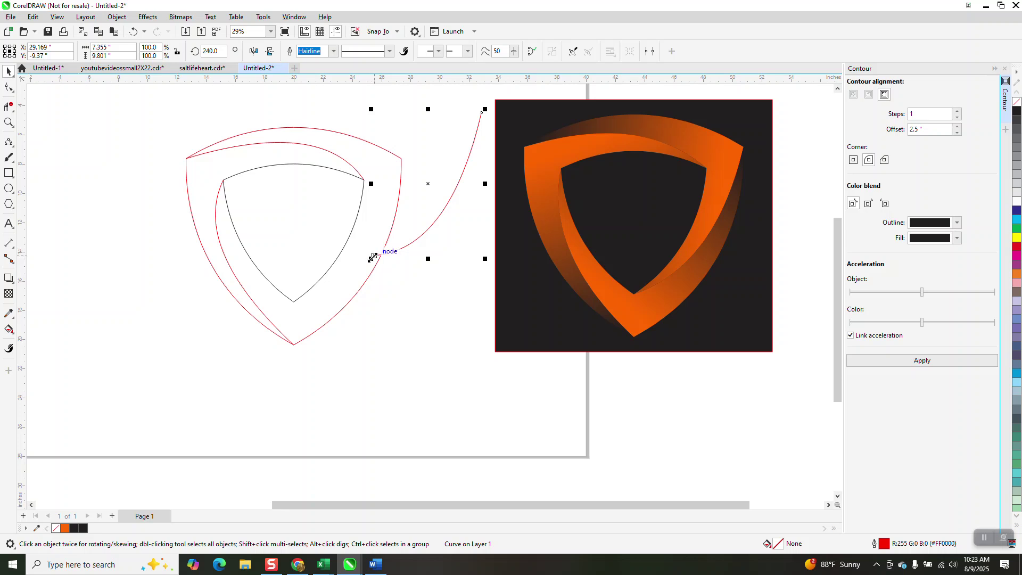
drag(374, 257, 293, 302)
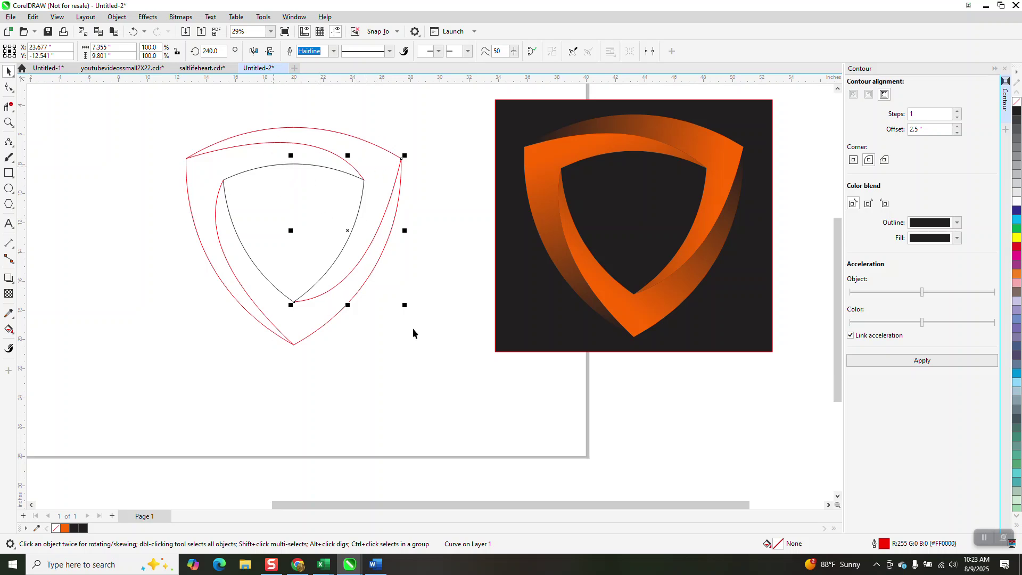
Group the five outline objects and Smart Fill the band running across the top and down the inner right side with cyan
drag(149, 109, 450, 364)
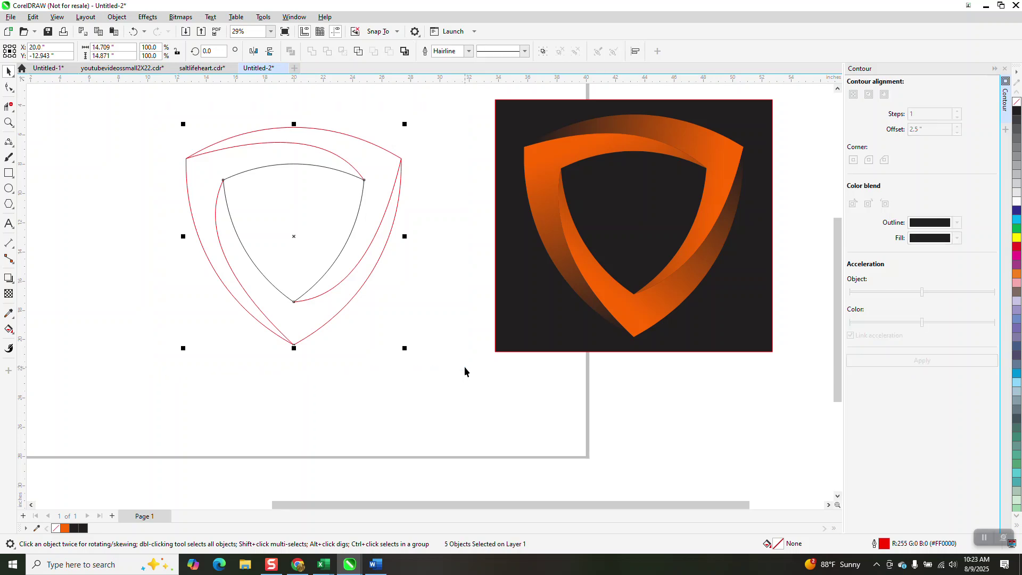
key(ctrl+g)
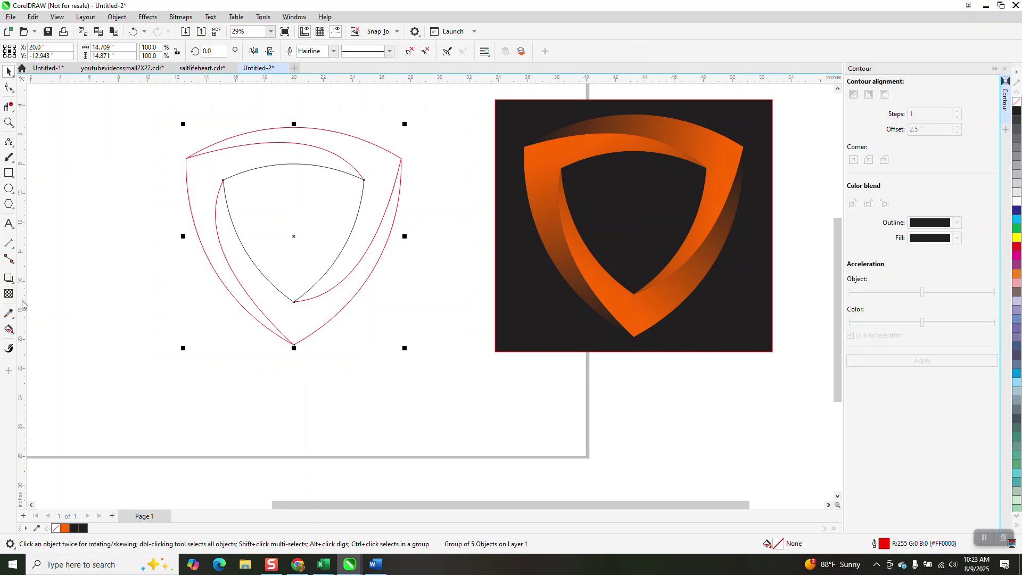
click(11, 333)
click(34, 339)
click(121, 51)
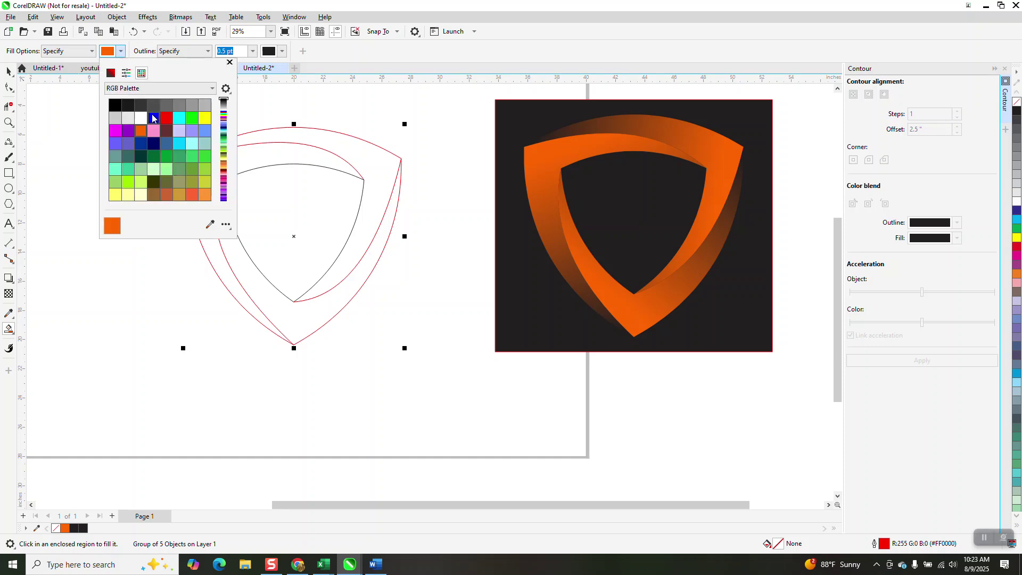
click(179, 117)
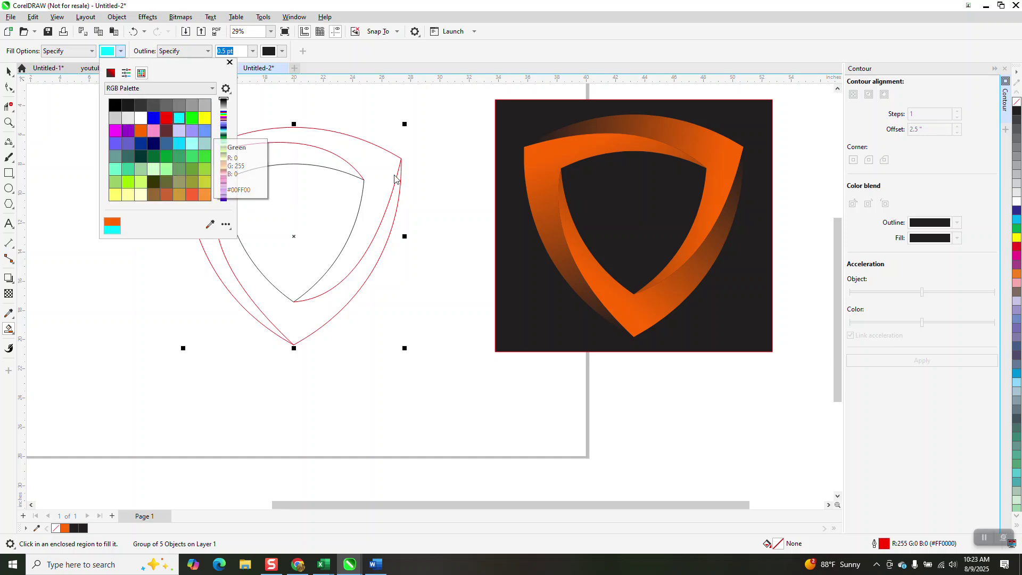
click(377, 165)
click(378, 168)
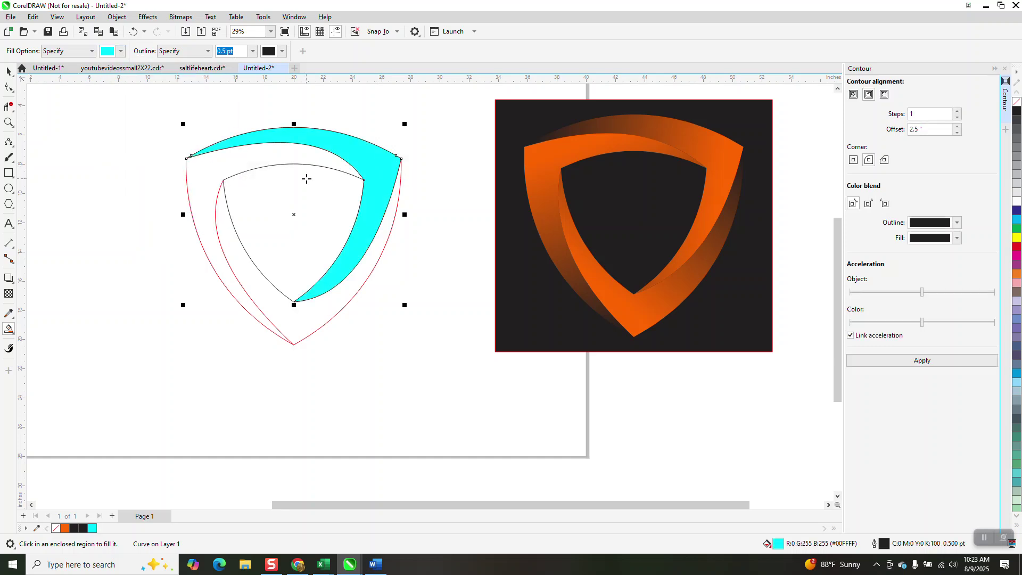
Apply a fountain fill to the cyan band, fading from cyan at the upper-right corner to black at the upper-left tip
click(9, 330)
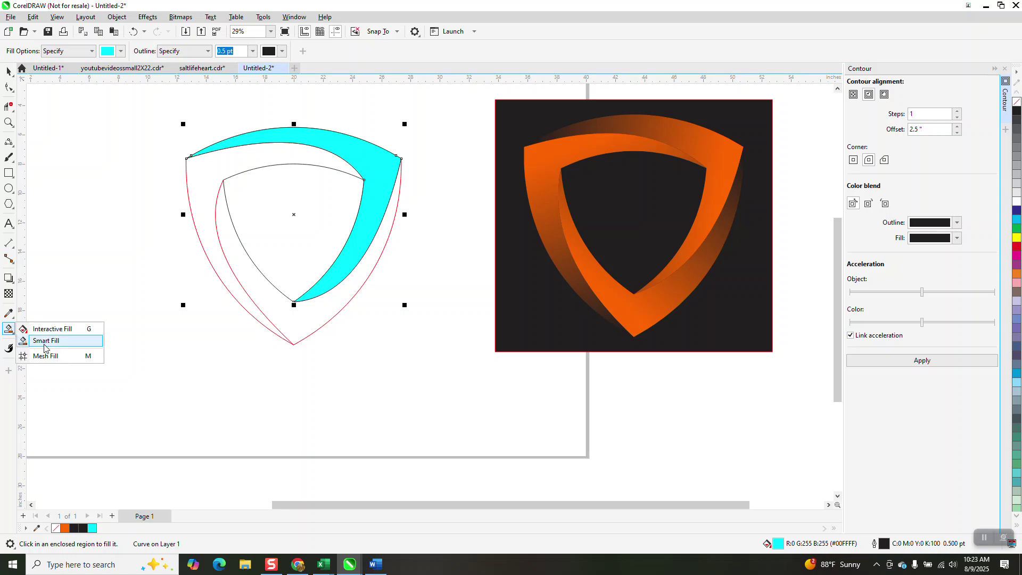
click(51, 329)
drag(373, 156, 192, 137)
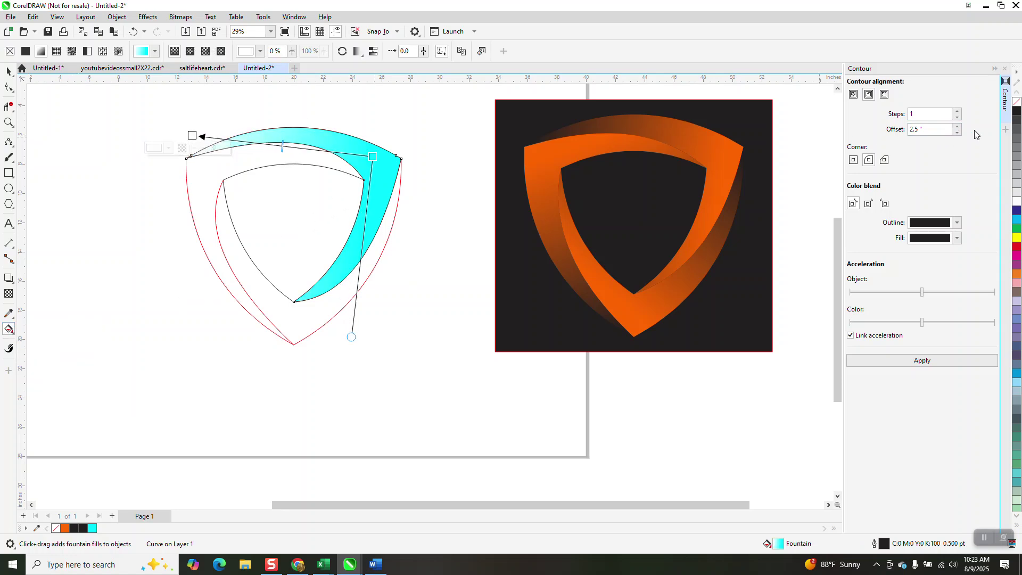
drag(1016, 110, 193, 142)
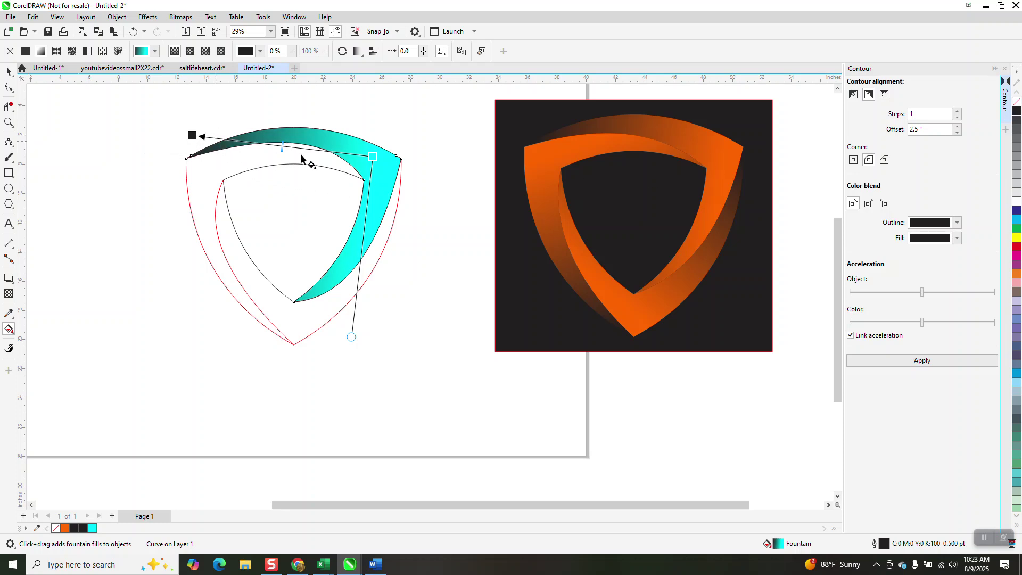
key(space)
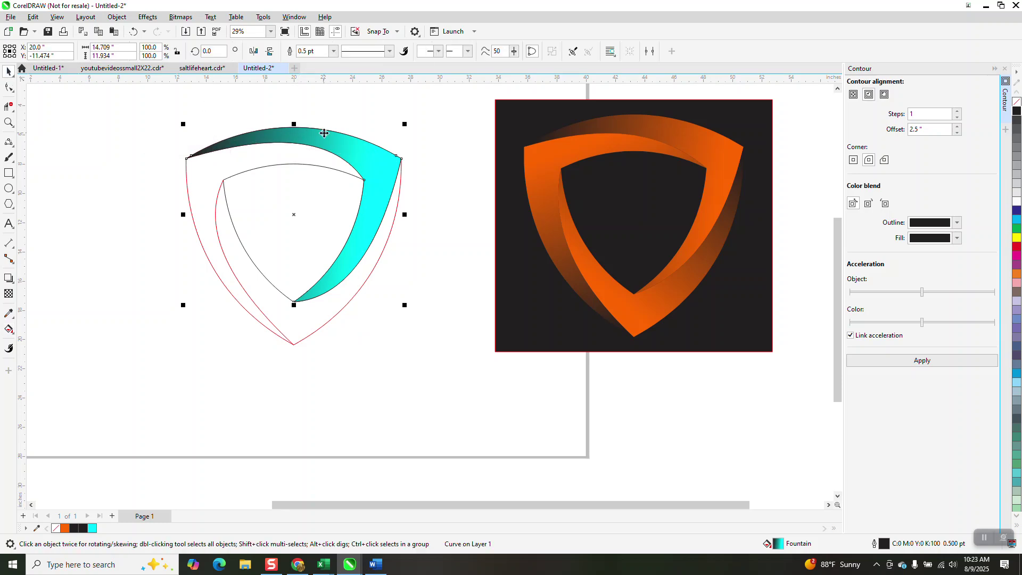
Copy the cyan gradient band rotated 120 degrees and fit the copy's corner to the outer shape's upper-left corner
click(209, 51)
text(120)
key(Return)
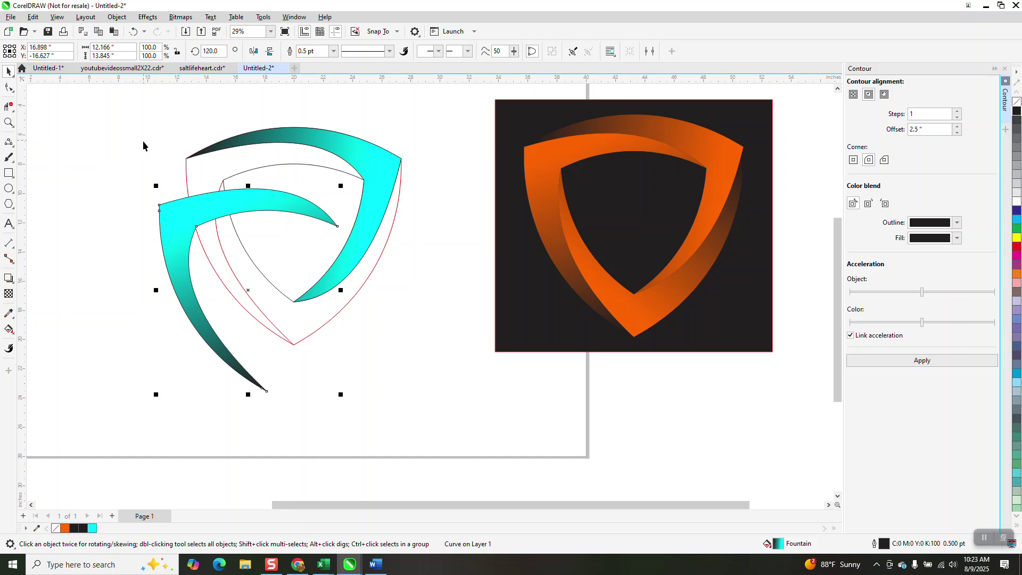
drag(160, 205, 187, 160)
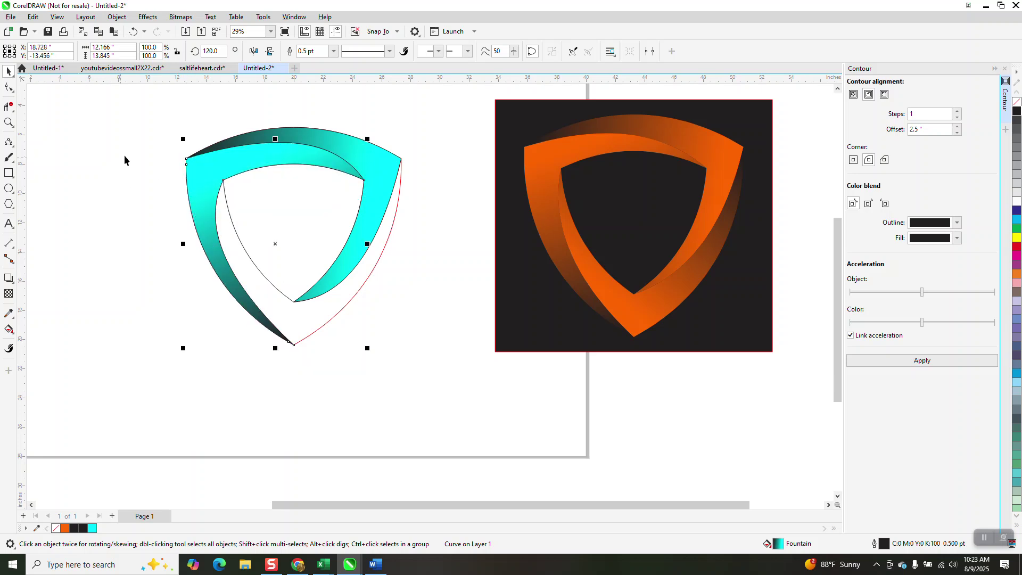
Repeat the rotated duplication for a third band at 240 degrees and fit its corner to the outer shape's bottom corner
key(ctrl+r)
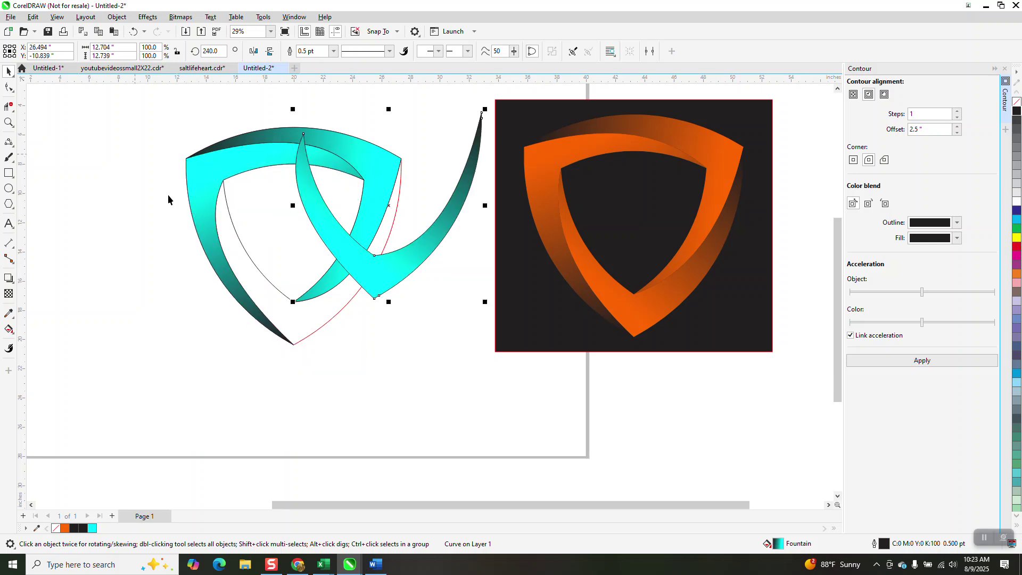
drag(376, 296, 295, 345)
click(318, 357)
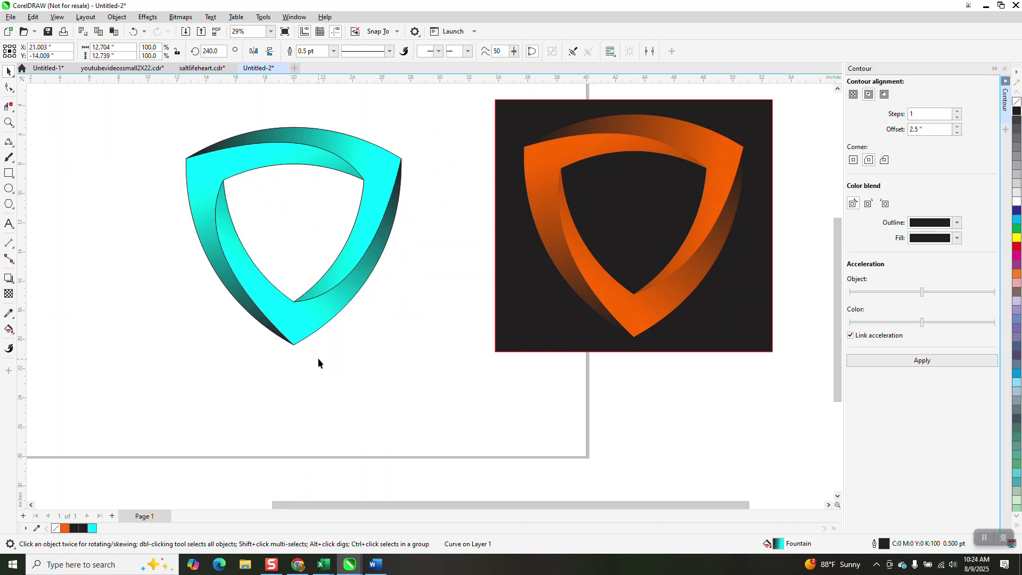
Try to shift the left band out of the way, delete the grouped guide outlines and nudge the band back
click(216, 255)
key(shift+Page_Up)
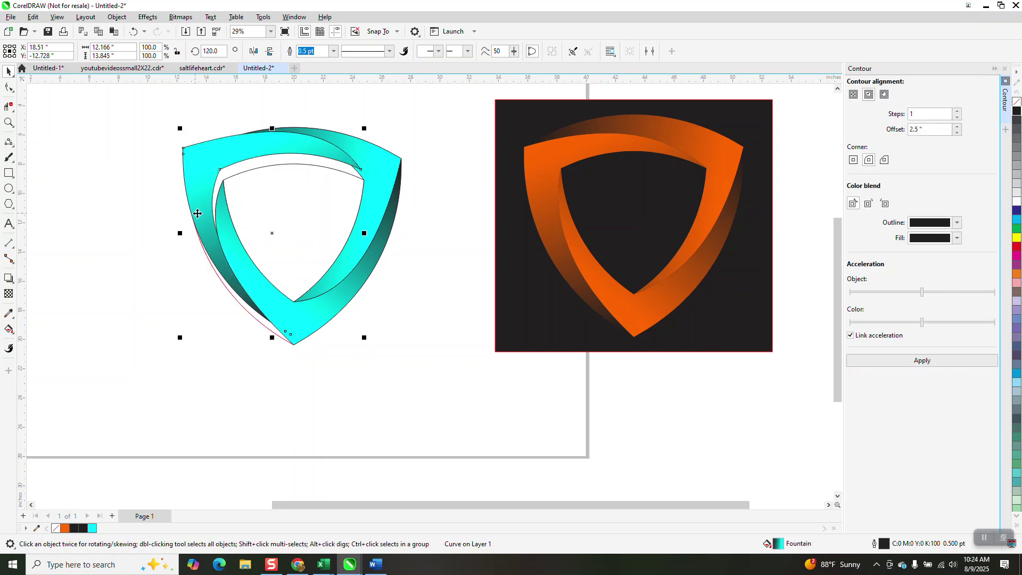
click(269, 167)
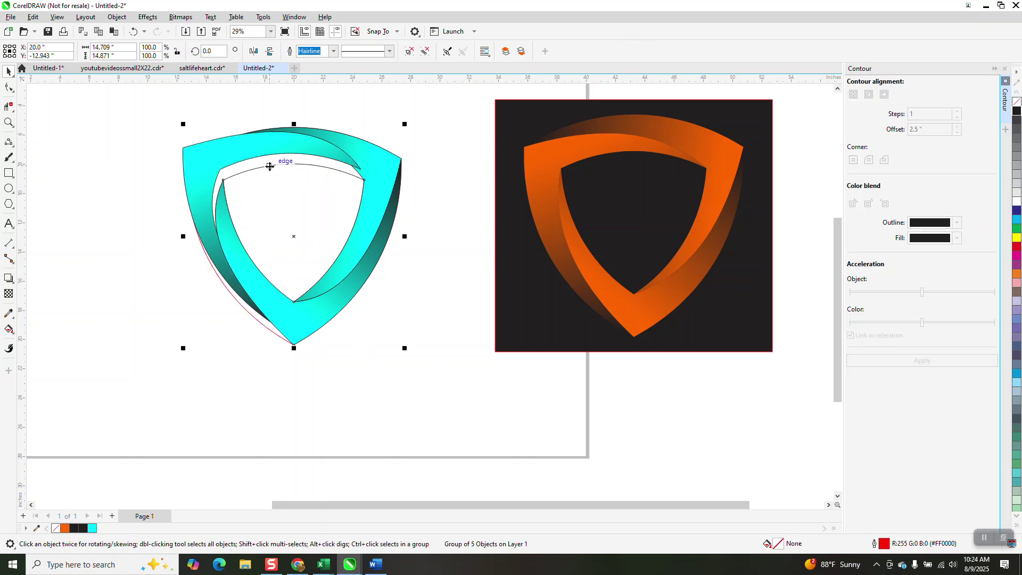
click(269, 165)
click(226, 160)
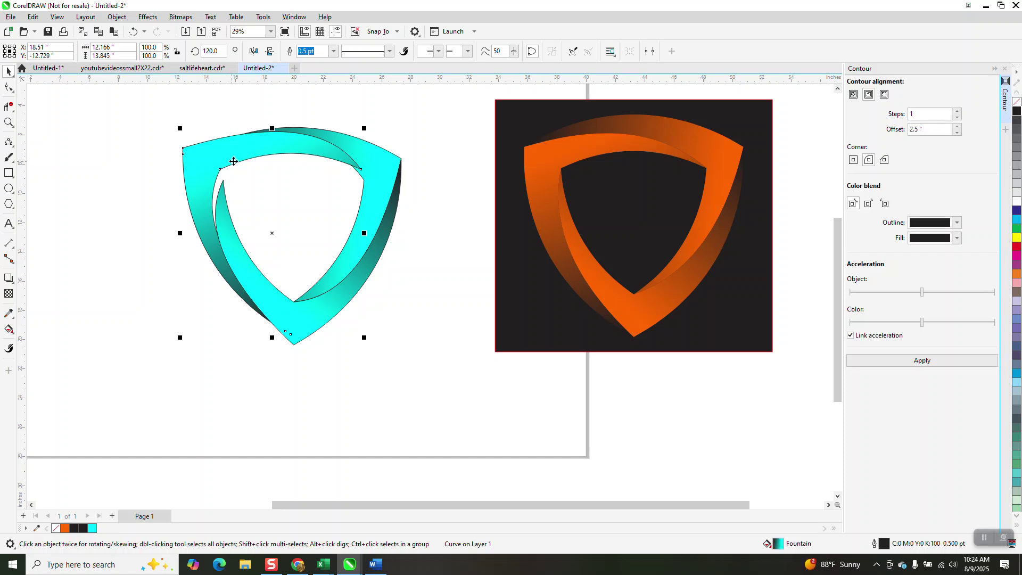
click(228, 109)
click(232, 158)
click(258, 177)
click(229, 156)
click(289, 107)
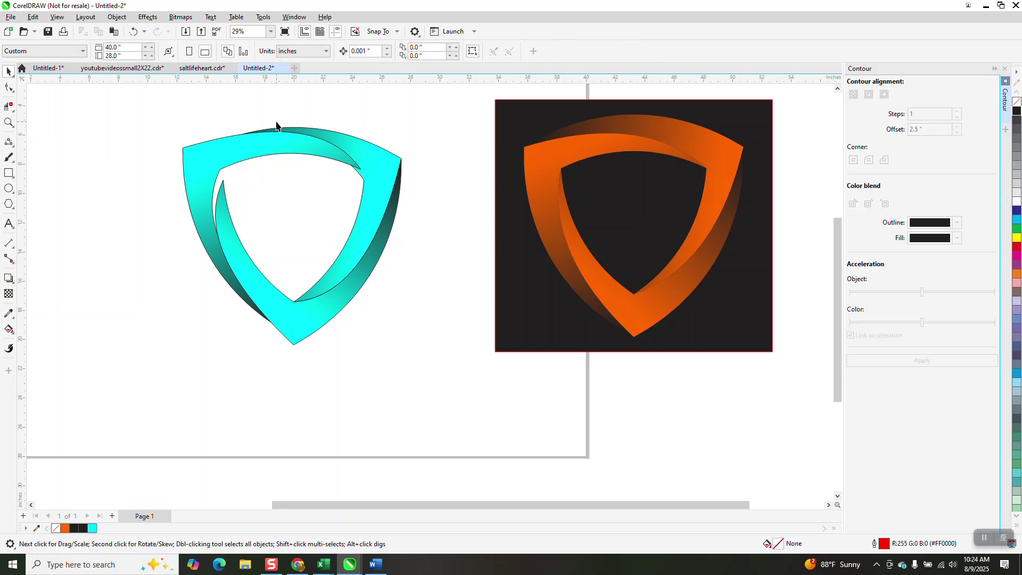
Undo the left band's moves and the deletion of the guide outlines
click(133, 32)
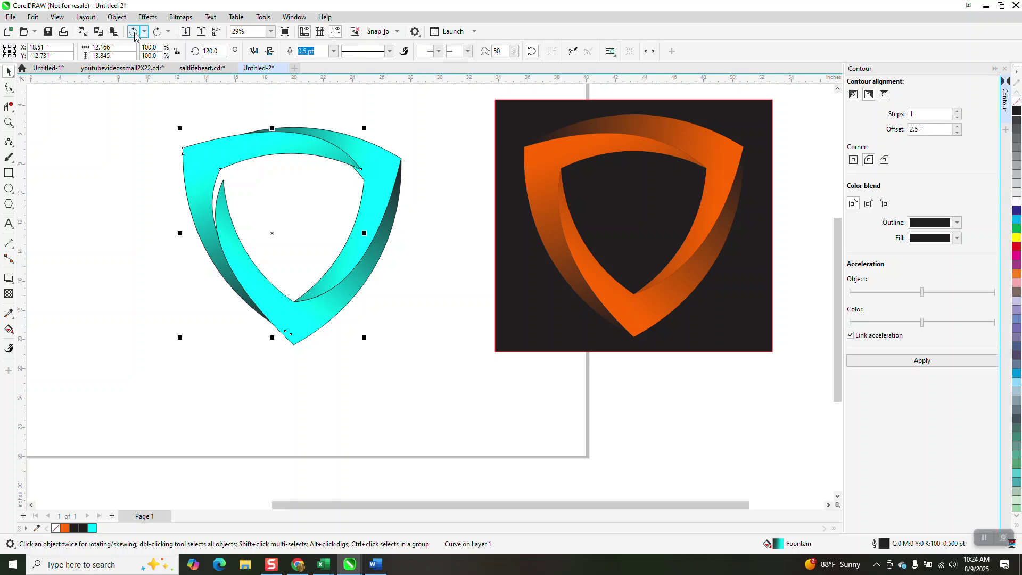
click(134, 33)
click(133, 33)
click(134, 33)
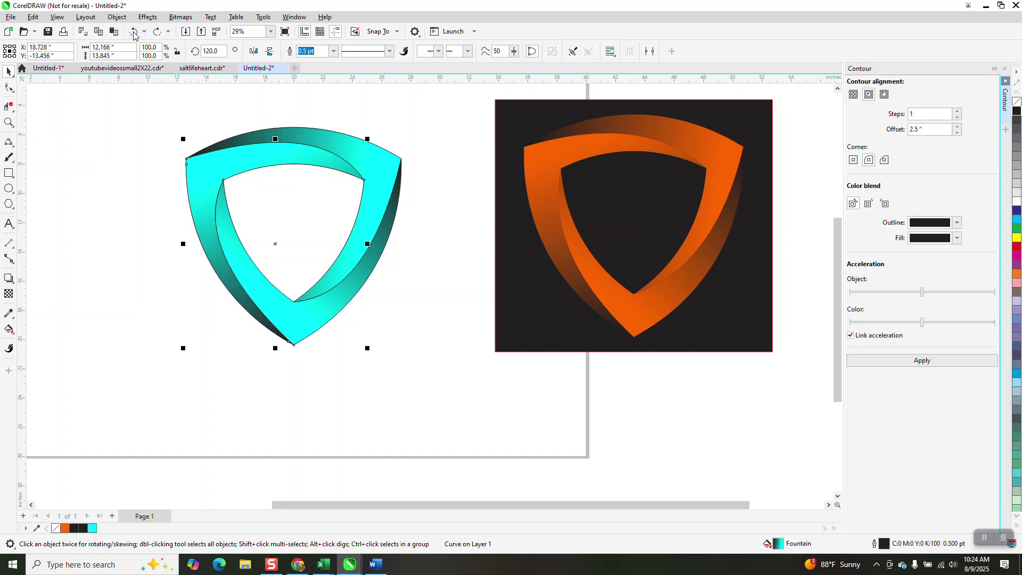
Set the nudge distance to 2 inches, nudge the left band aside to delete the grouped guide outlines, and nudge it back
click(378, 95)
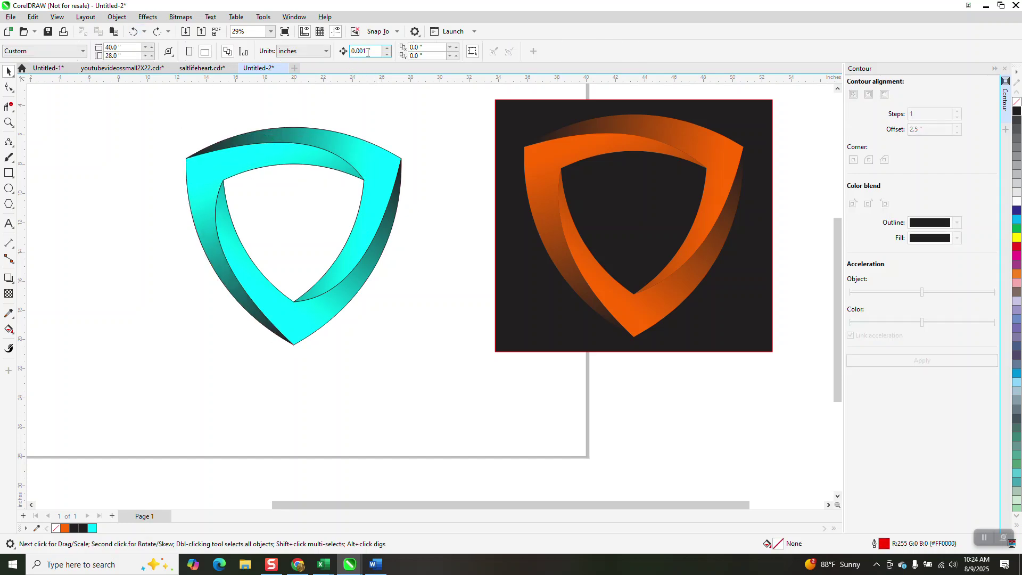
text(2)
click(222, 162)
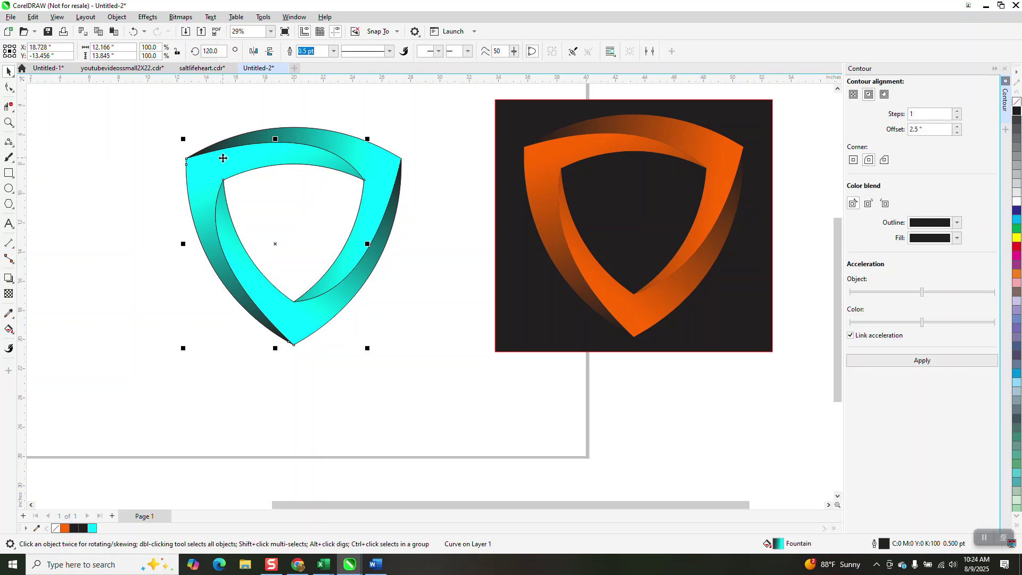
key(Left)
key(Delete)
click(180, 226)
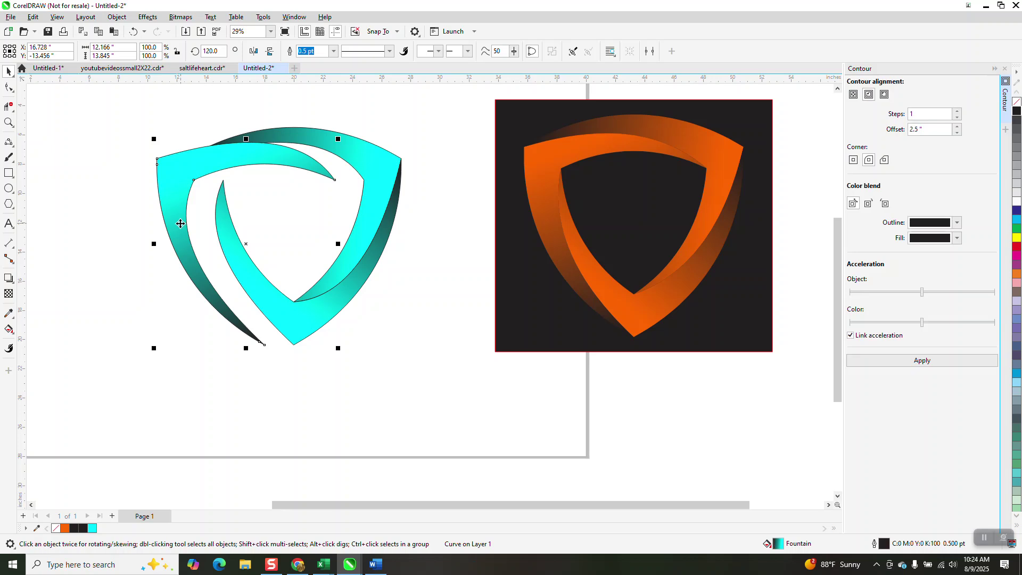
key(Right)
Move the black background rectangle from behind the orange reference logo to behind the cyan logo
drag(527, 262, 191, 277)
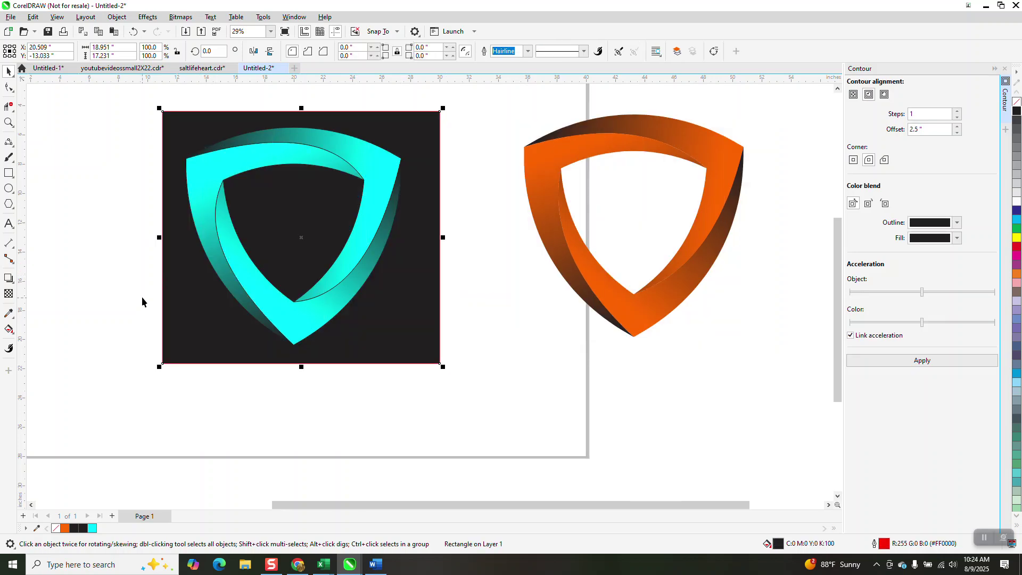
click(8, 122)
drag(162, 109, 439, 286)
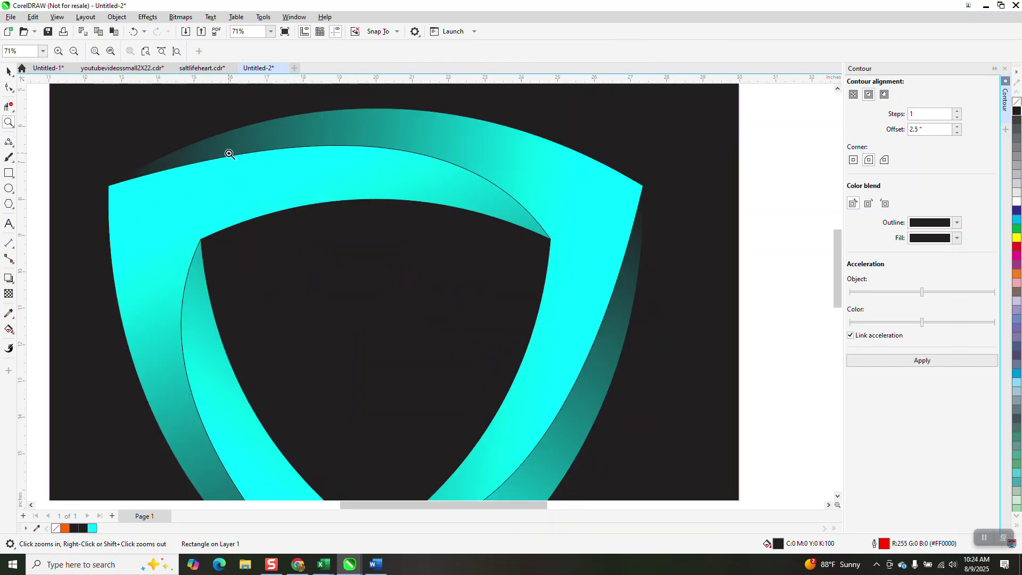
scroll(229, 154, down, 2)
click(9, 71)
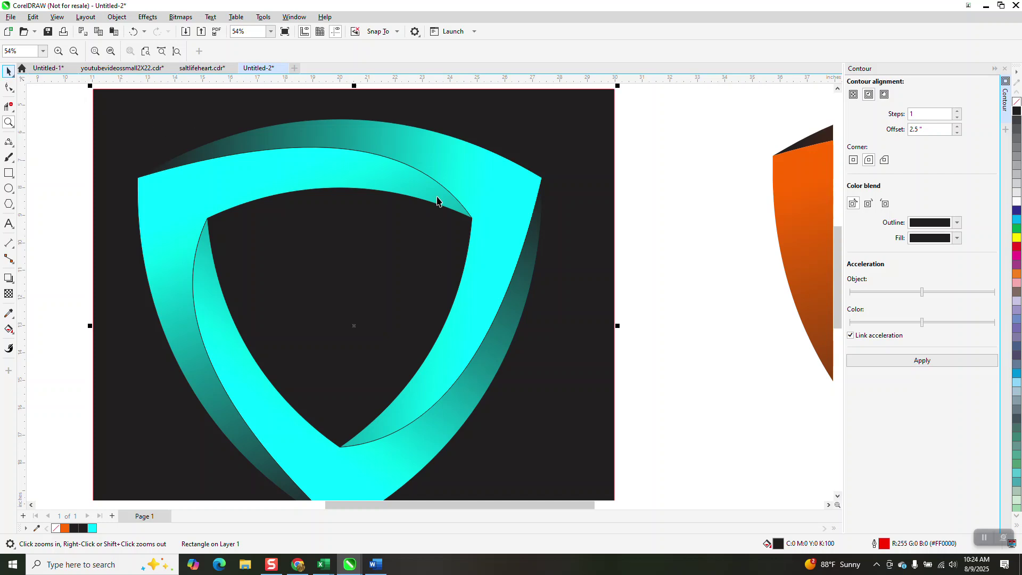
Select all three cyan bands and remove their outlines
scroll(364, 183, down, 2)
drag(213, 122, 515, 396)
right_click(1016, 102)
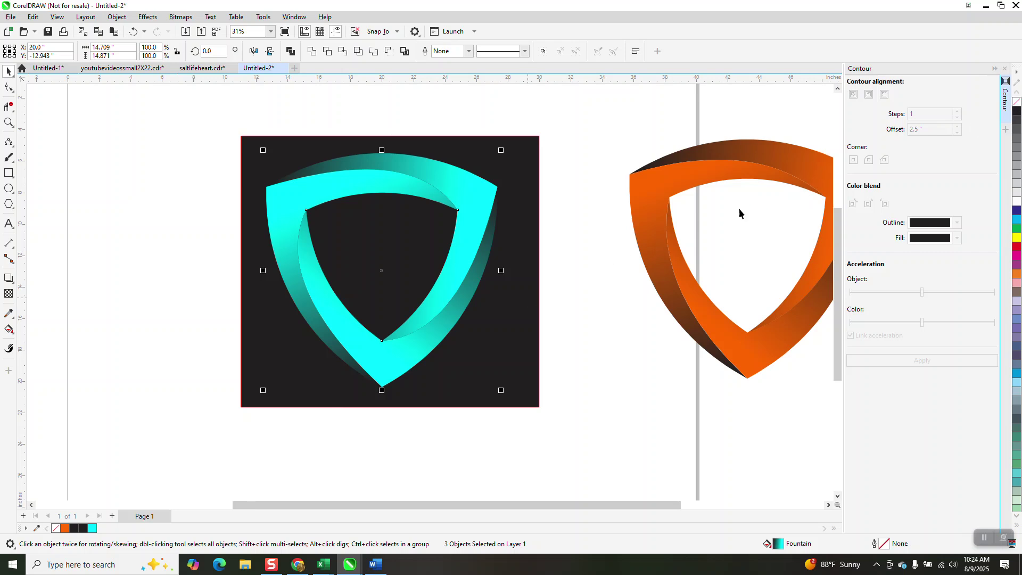
Try a white hairline outline on the three bands and remove it again
right_click(1017, 202)
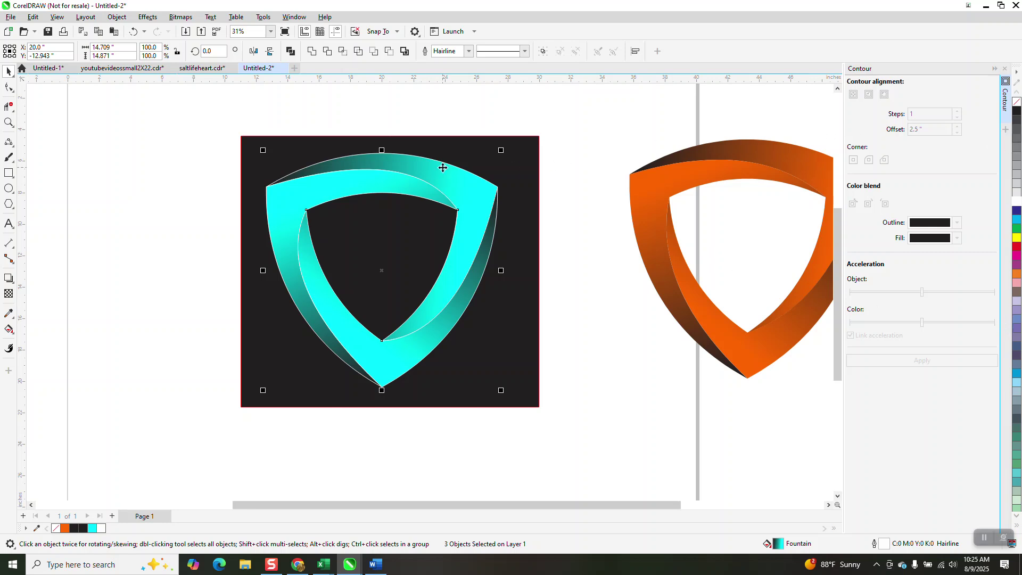
right_click(1016, 102)
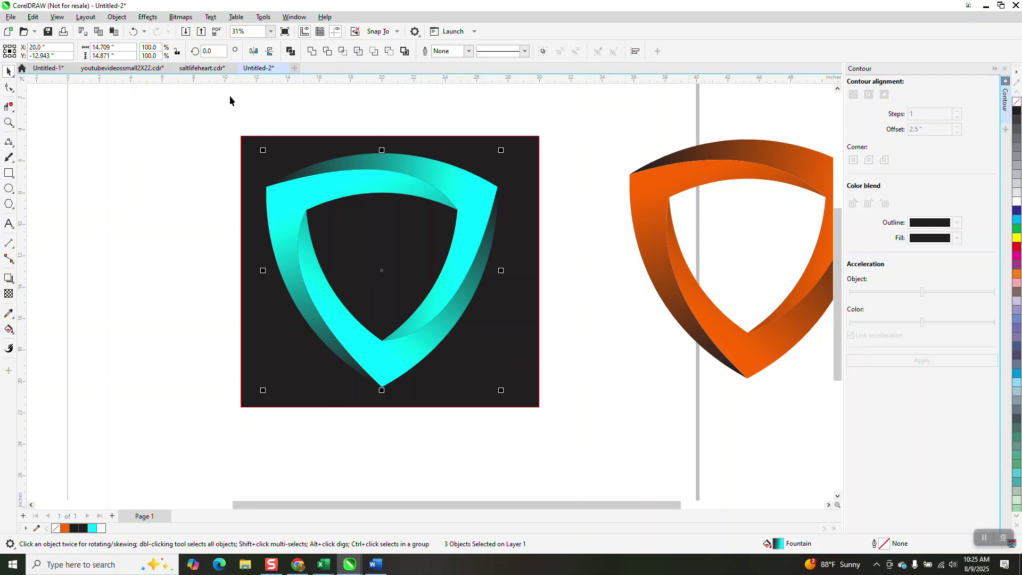
Examine the finished cyan logo on its black background up close
click(249, 102)
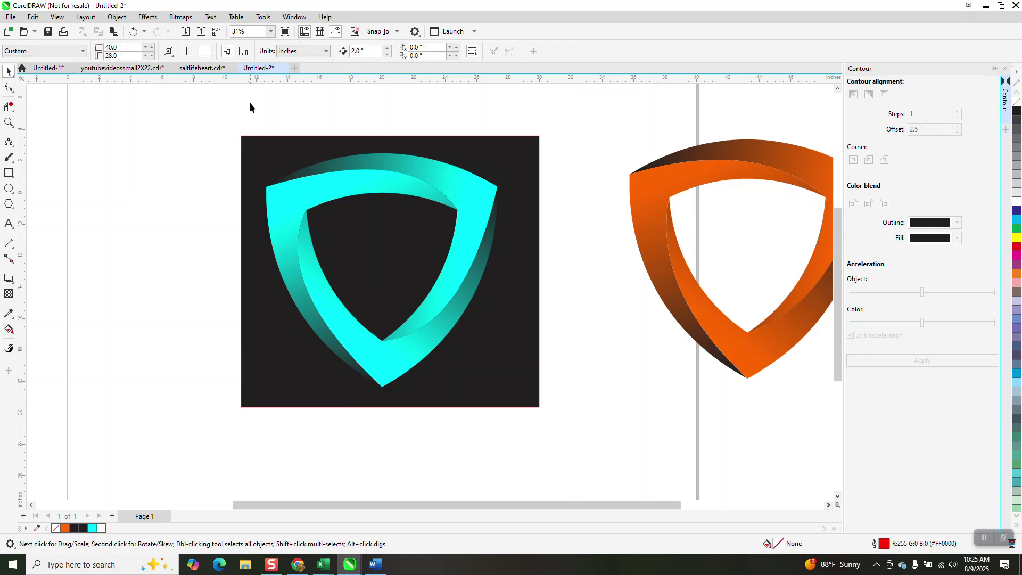
click(8, 122)
drag(254, 154, 542, 405)
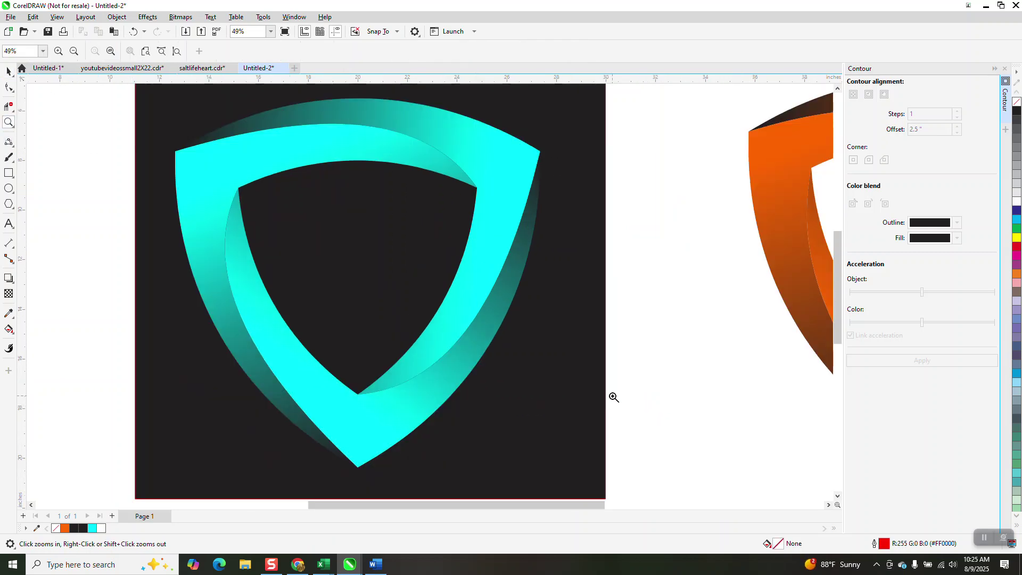